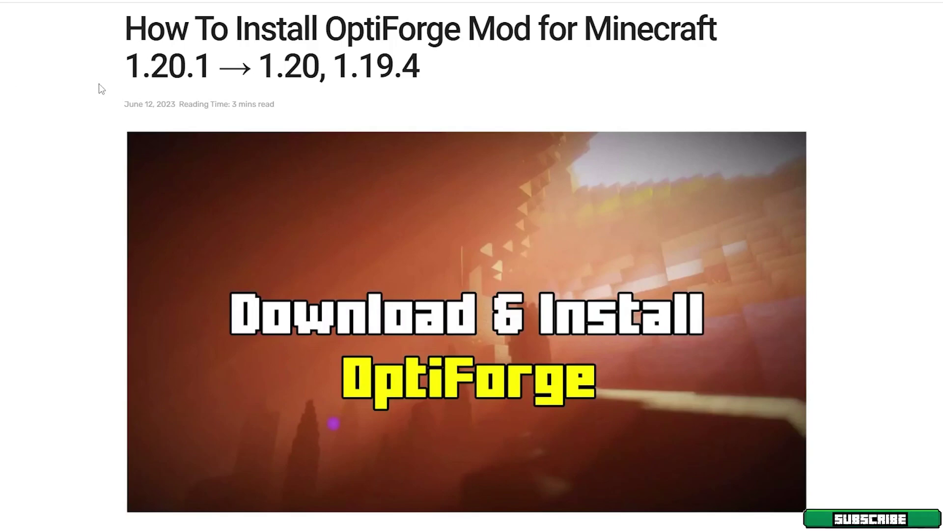
Step: Read through the OptiForge 1.20.1 install article down to the Optifine and Forge links in its Downloads section
drag(135, 34, 212, 63)
click(107, 48)
scroll(64, 196, down, 7)
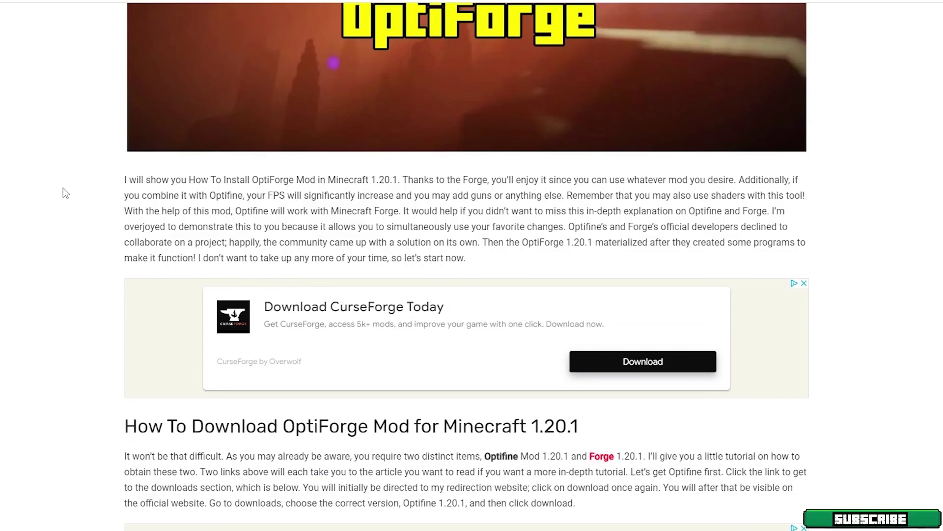
scroll(60, 211, down, 1)
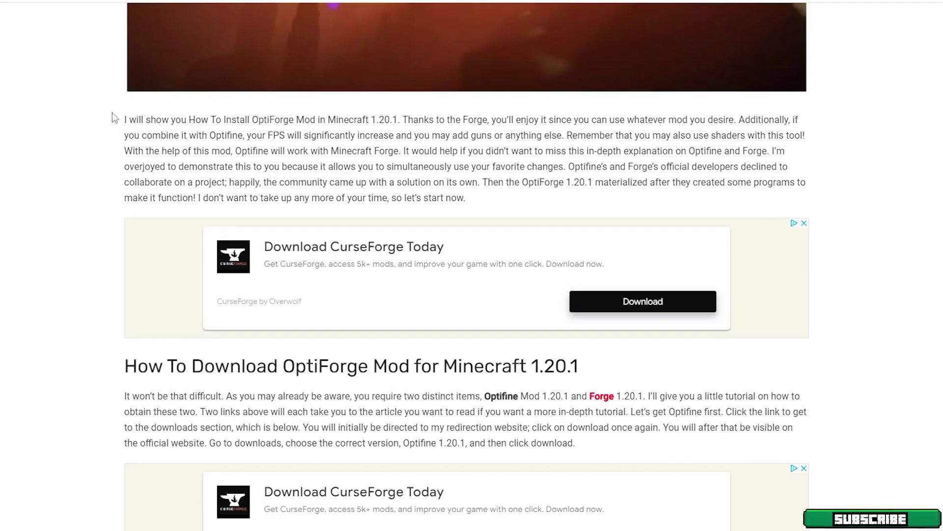
drag(113, 118, 389, 167)
click(181, 193)
scroll(88, 186, down, 2)
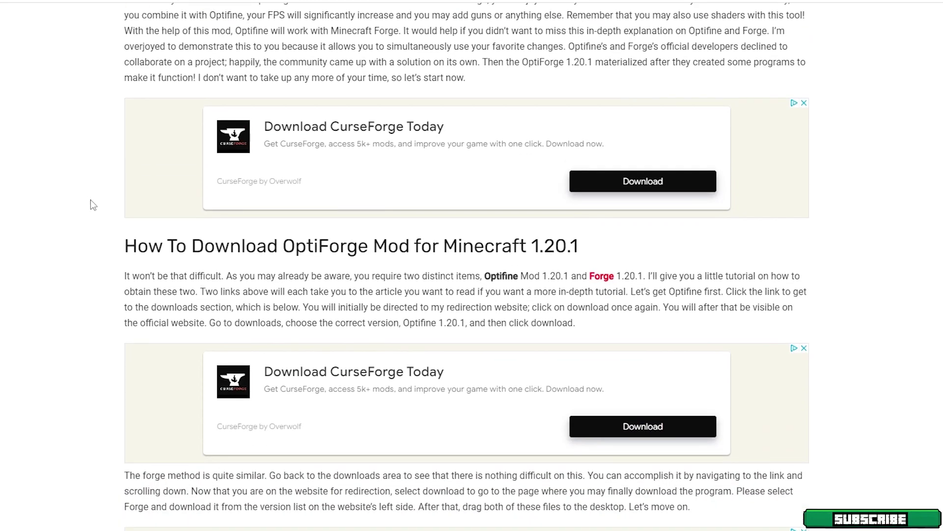
scroll(87, 191, down, 3)
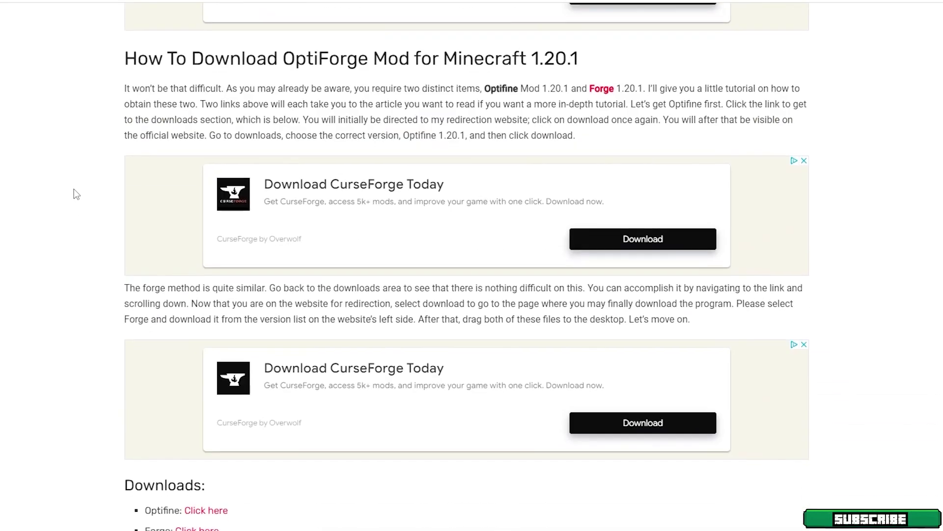
scroll(76, 193, down, 4)
drag(125, 252, 210, 266)
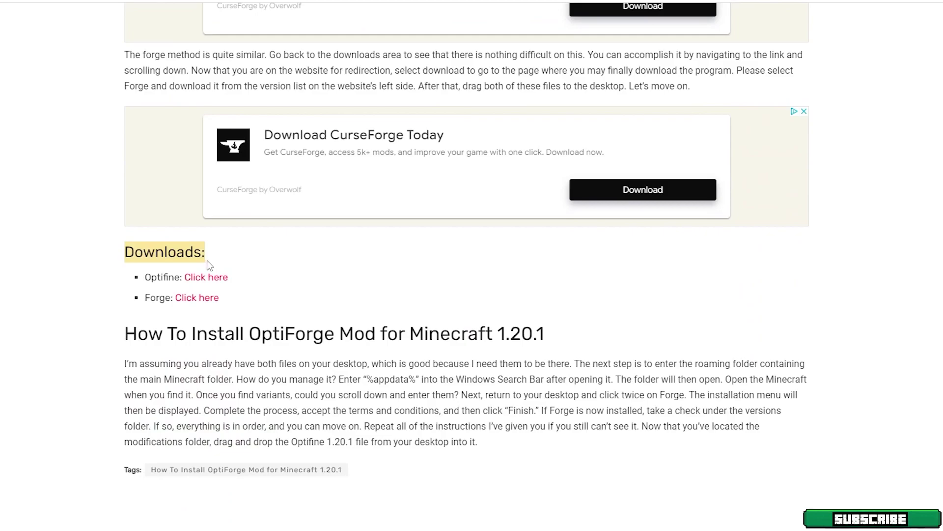
click(96, 285)
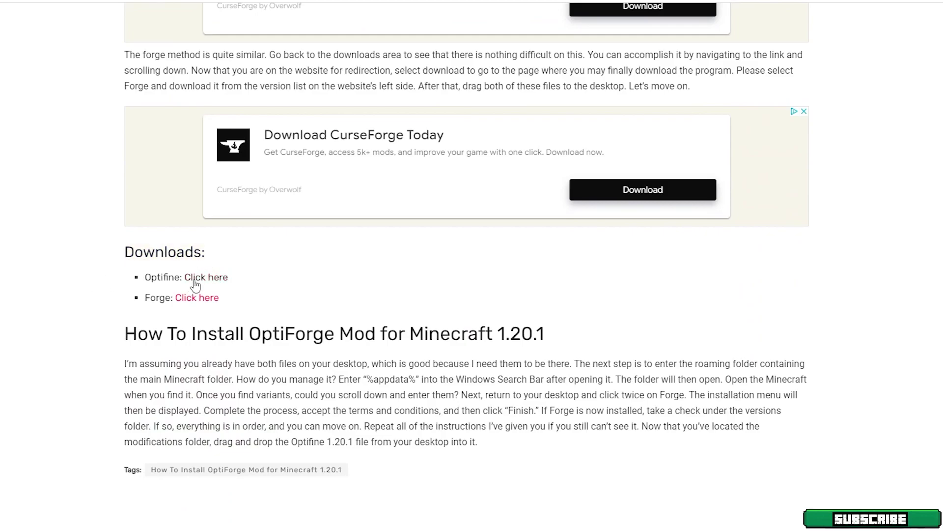
drag(146, 278, 220, 299)
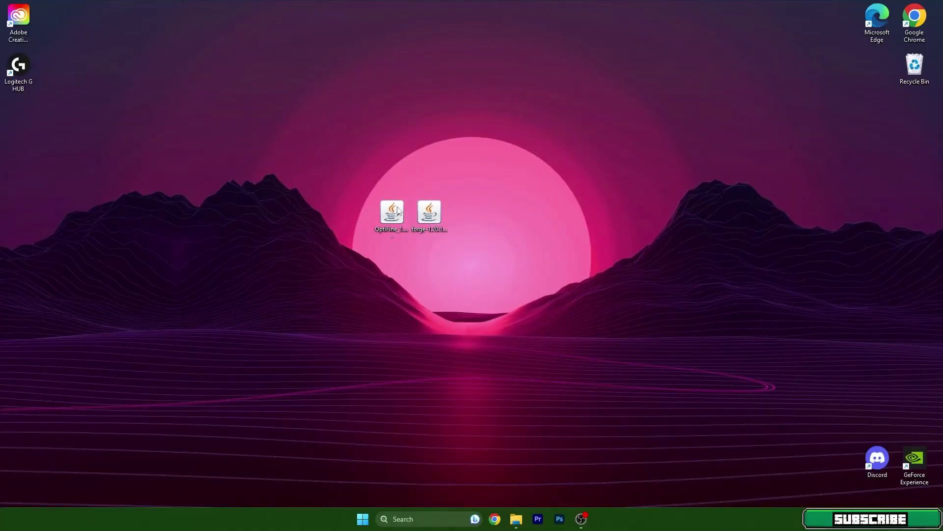
Step: Open the Roaming folder by searching Windows for %appdata%
drag(347, 168, 488, 240)
click(388, 513)
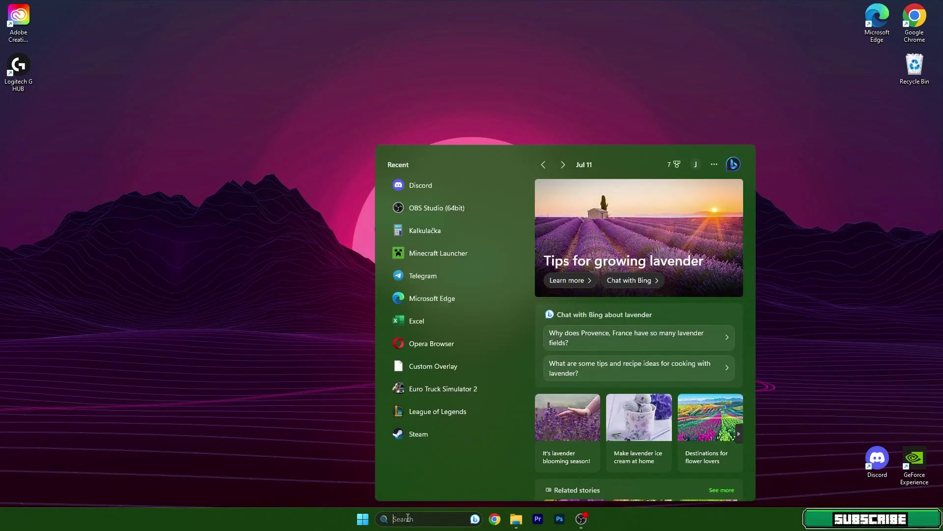
text(tlauncher)
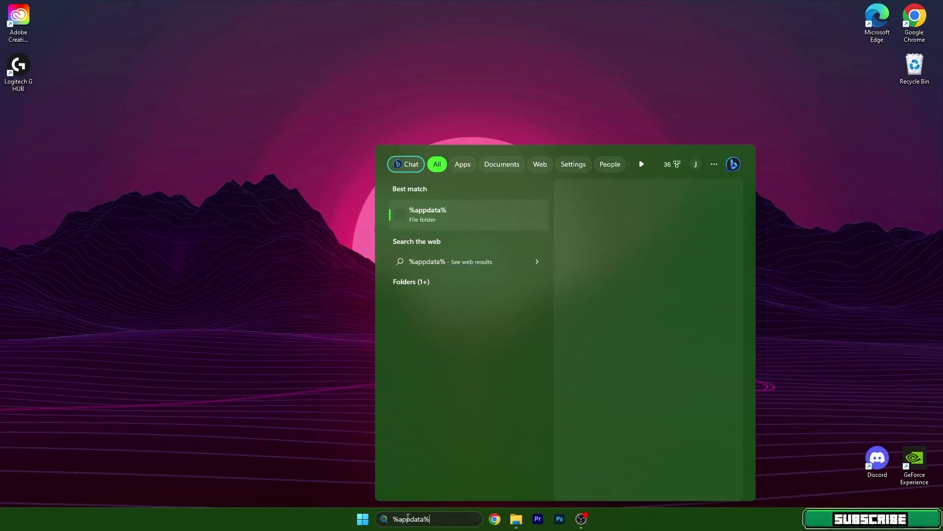
key(Escape)
drag(381, 114, 709, 125)
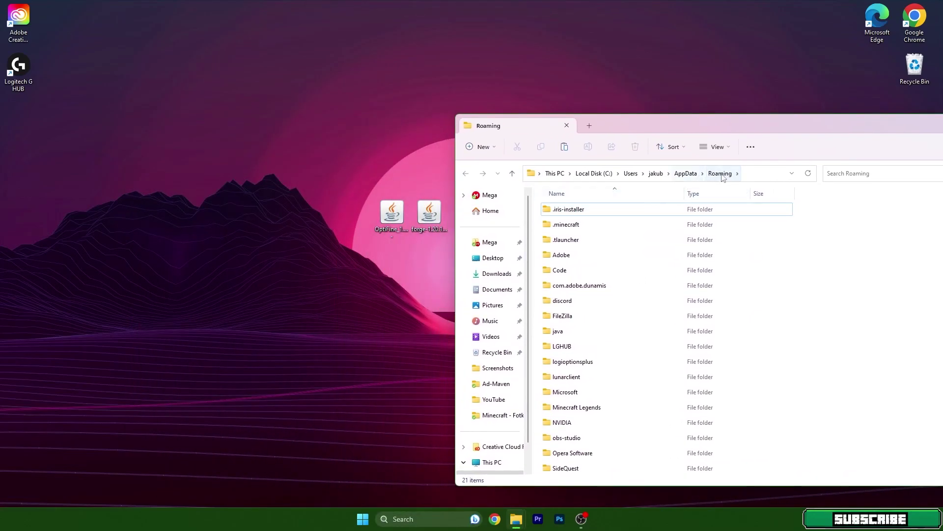
Step: Move the OptiFine 1.20.1 jar from the desktop into the mods folder inside .minecraft
double_click(578, 230)
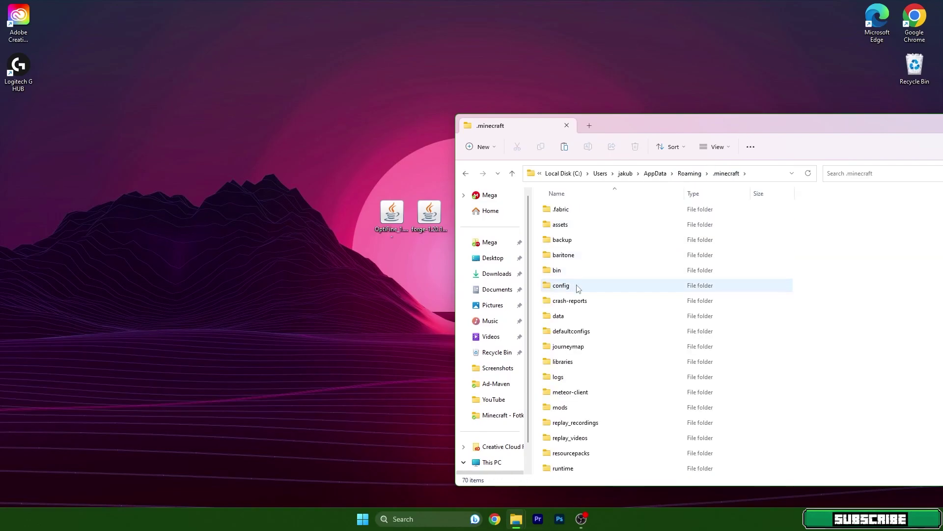
double_click(561, 407)
drag(392, 214, 596, 235)
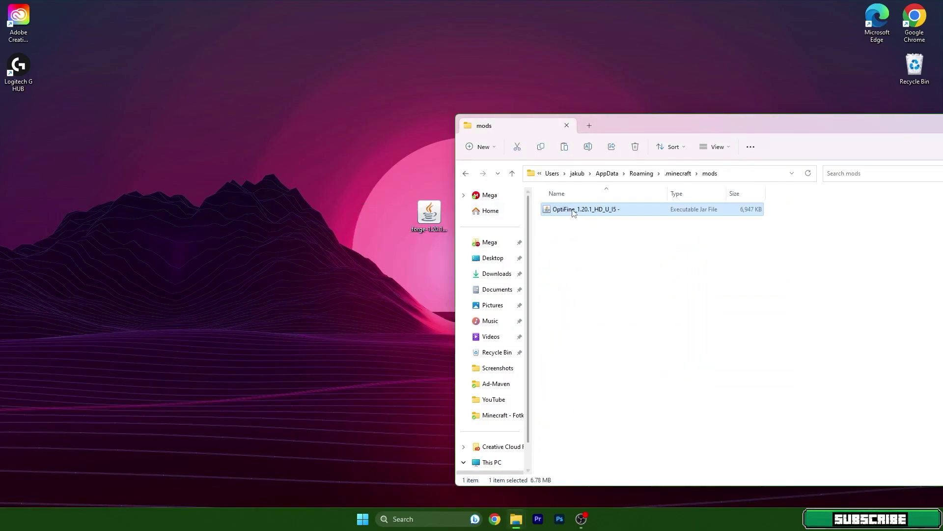
Step: Go to the versions folder inside .minecraft and run the Forge 1.20.1 installer from the desktop
click(465, 173)
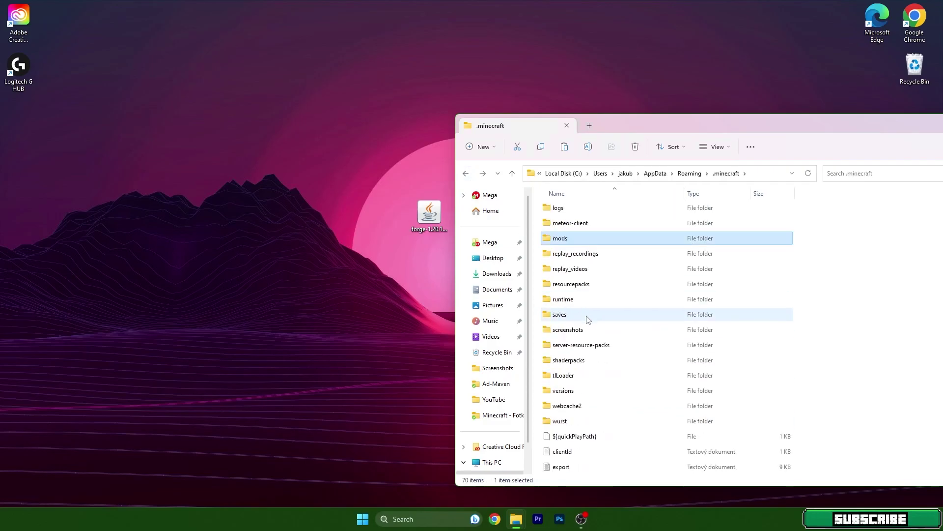
double_click(565, 391)
drag(418, 224, 232, 223)
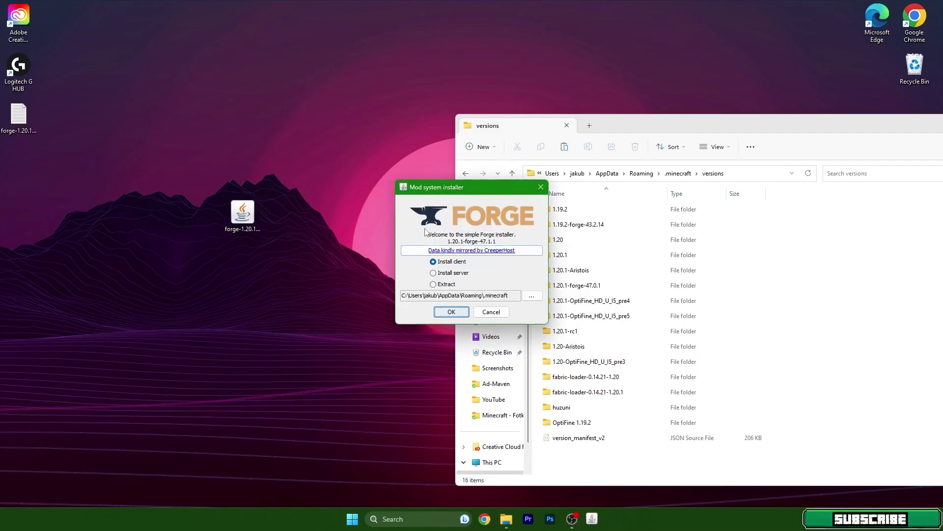
Step: Install the Forge client into the .minecraft folder and dismiss the completion dialog
drag(469, 186, 350, 181)
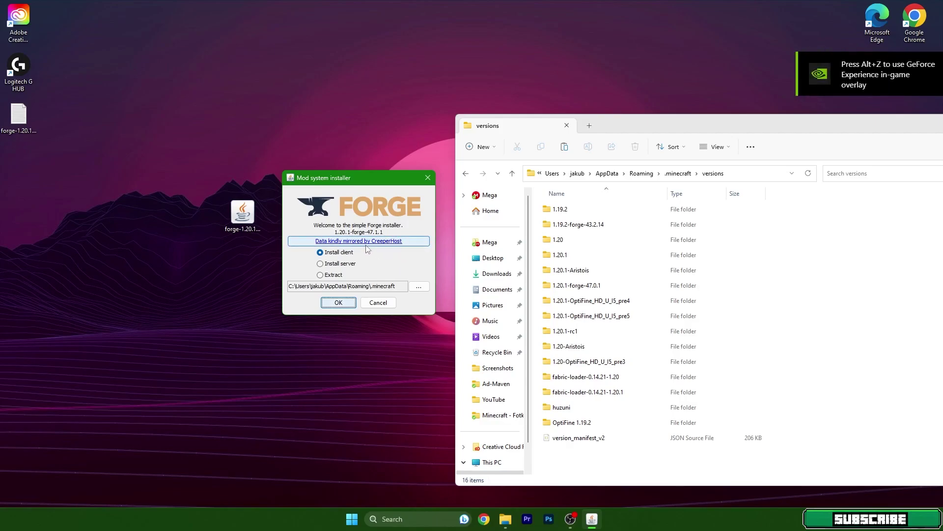
click(338, 253)
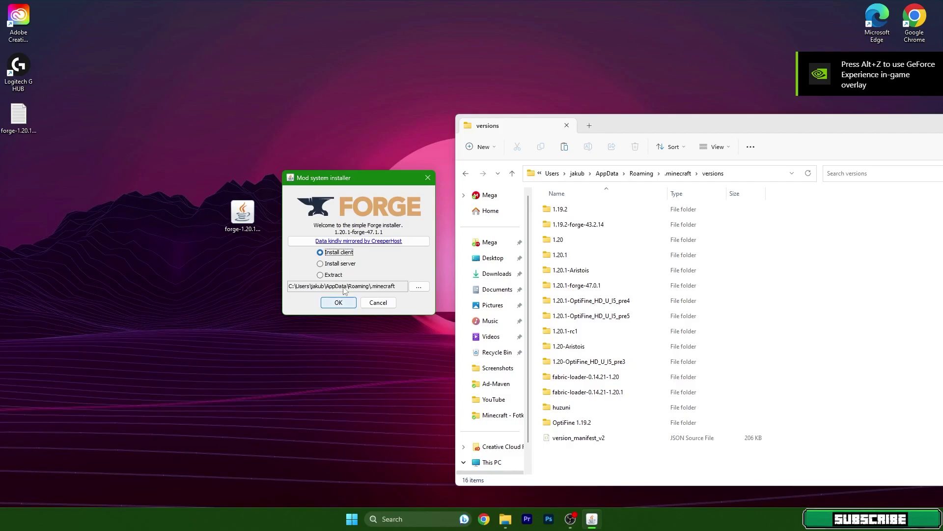
click(344, 306)
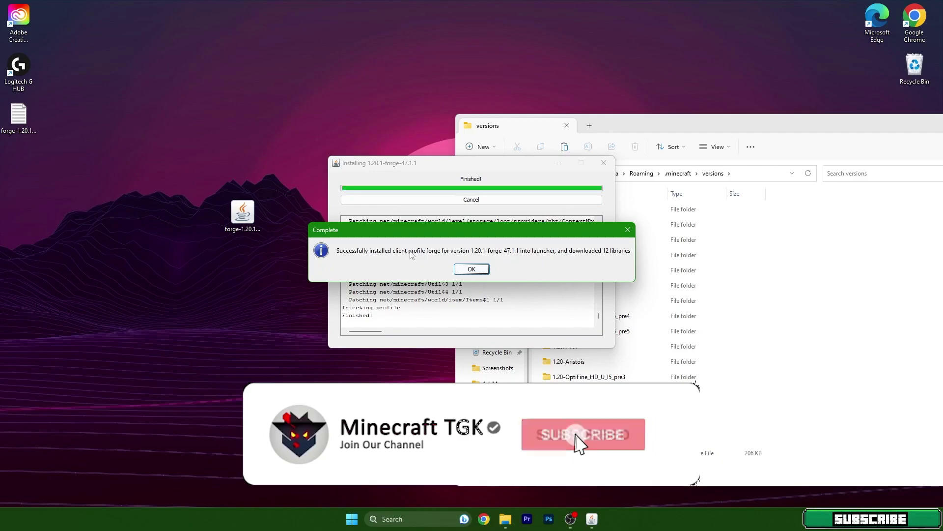
click(472, 269)
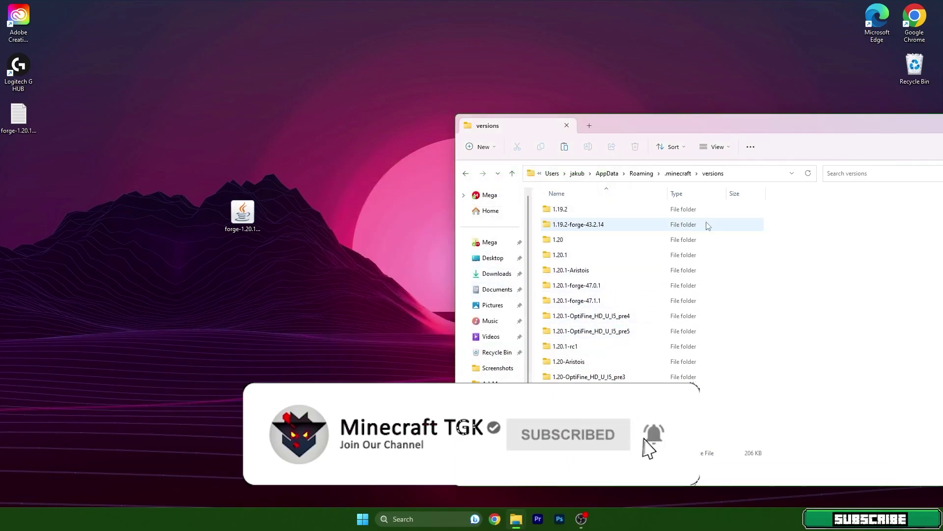
Step: Check the versions folder for the 1.20.1-forge-47.1.1 folder
drag(684, 127, 469, 70)
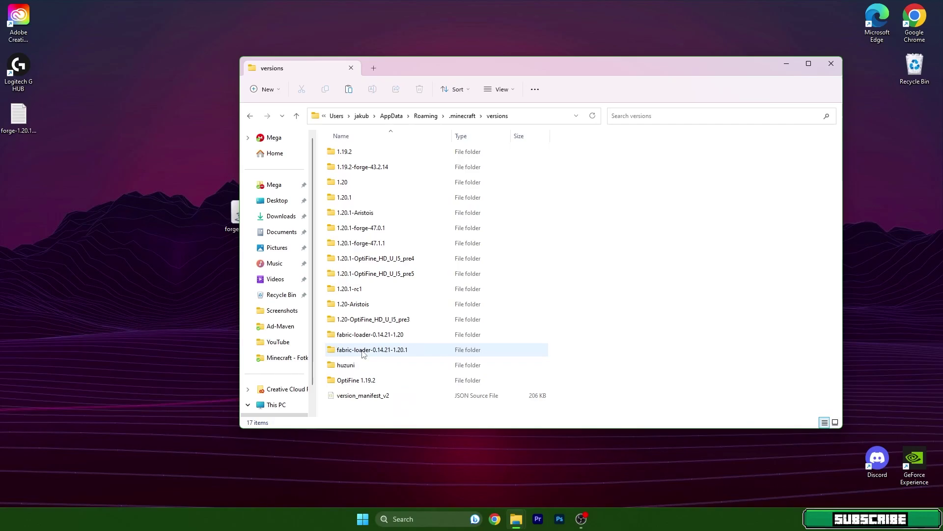
click(354, 241)
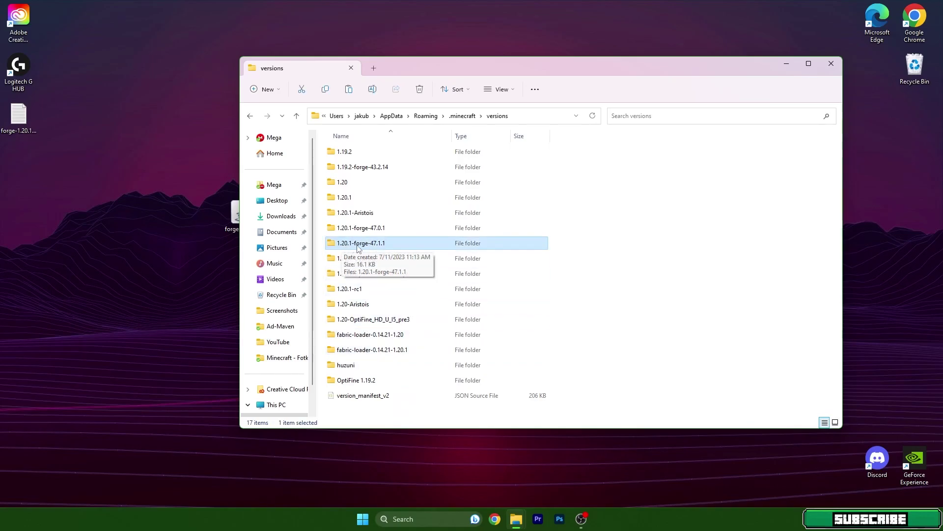
drag(430, 65, 414, 74)
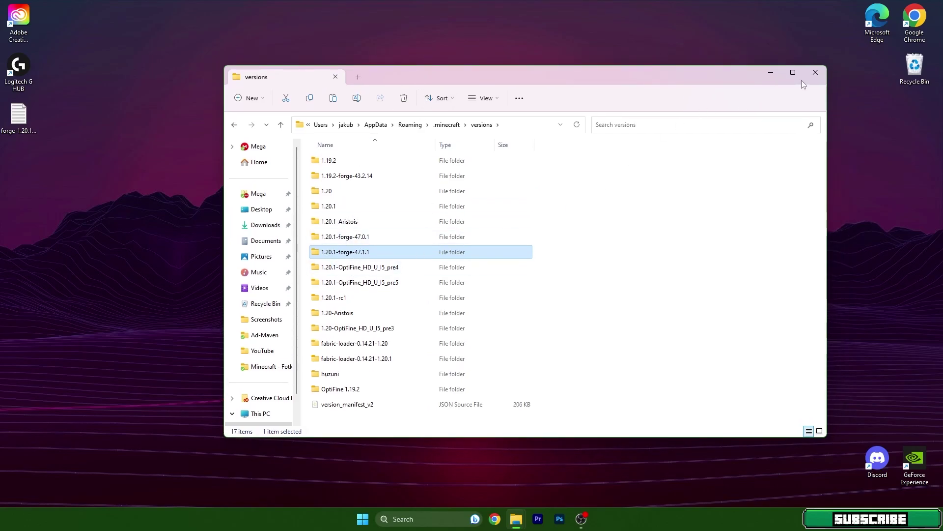
Step: Close the versions folder window and delete the Forge installer from the desktop
click(816, 72)
click(256, 216)
key(Delete)
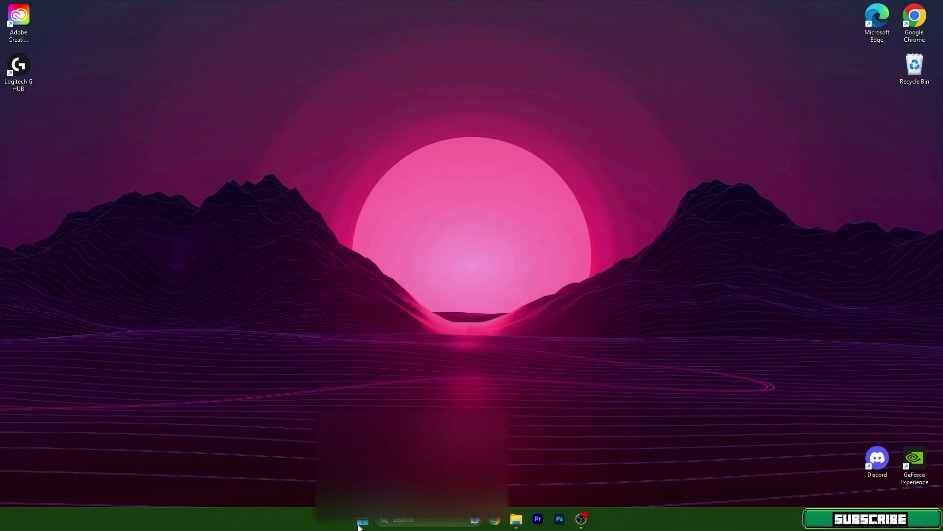
Step: Start Minecraft from its launcher with the forge 1.20.1-forge-47.1.1 installation, accepting the modified-installation risks without further warnings
click(254, 221)
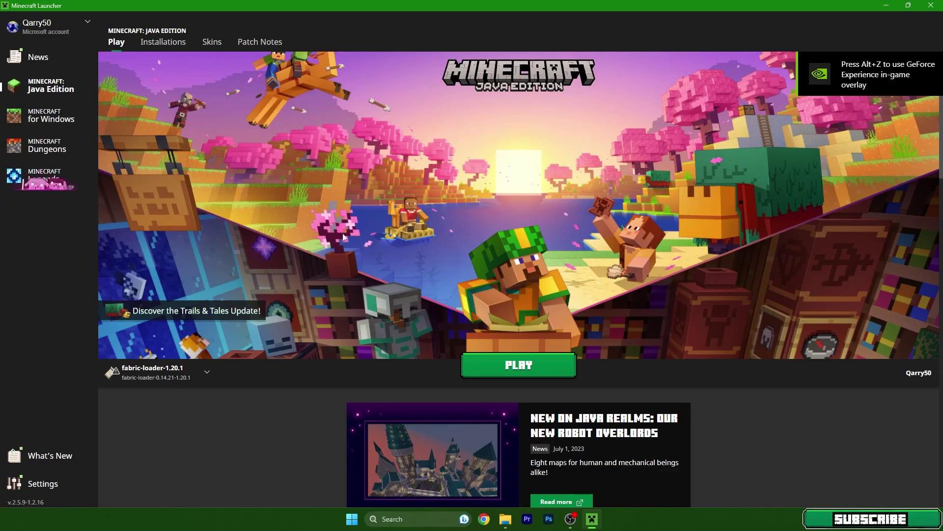
click(167, 378)
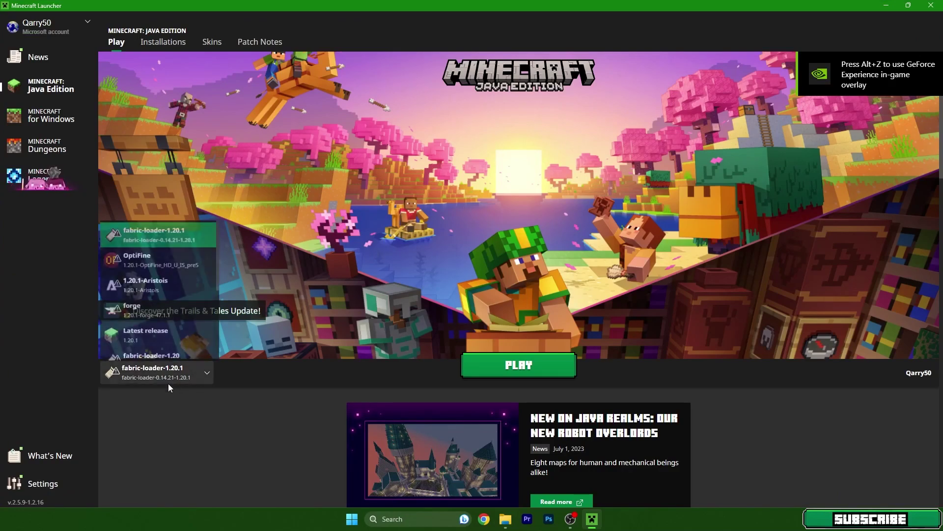
click(157, 309)
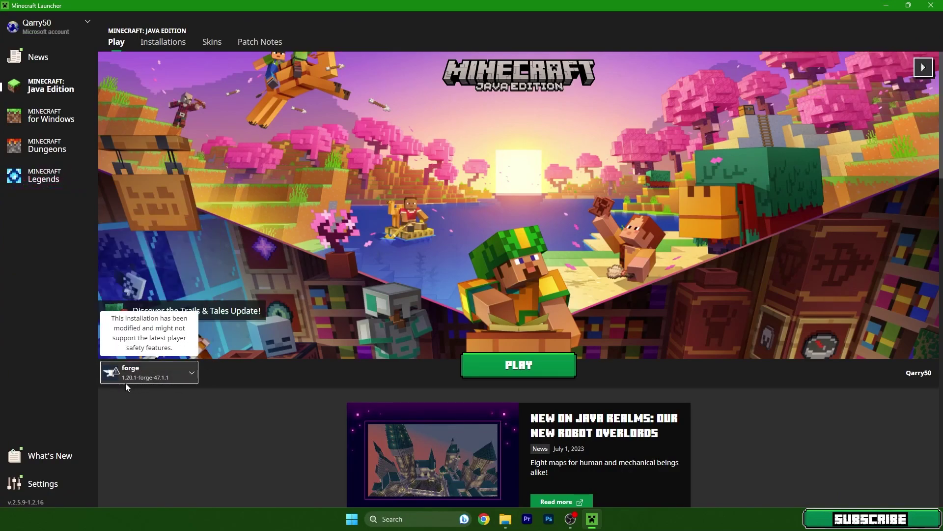
click(494, 366)
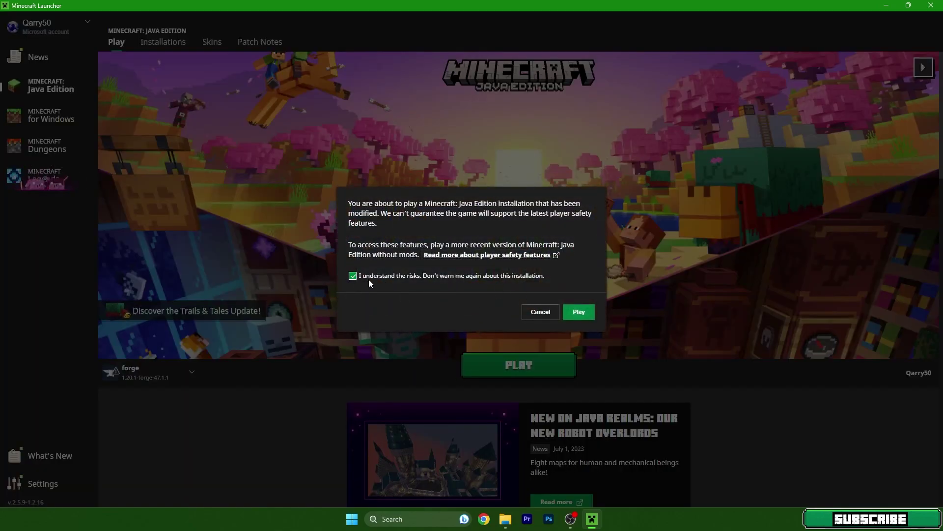
click(583, 311)
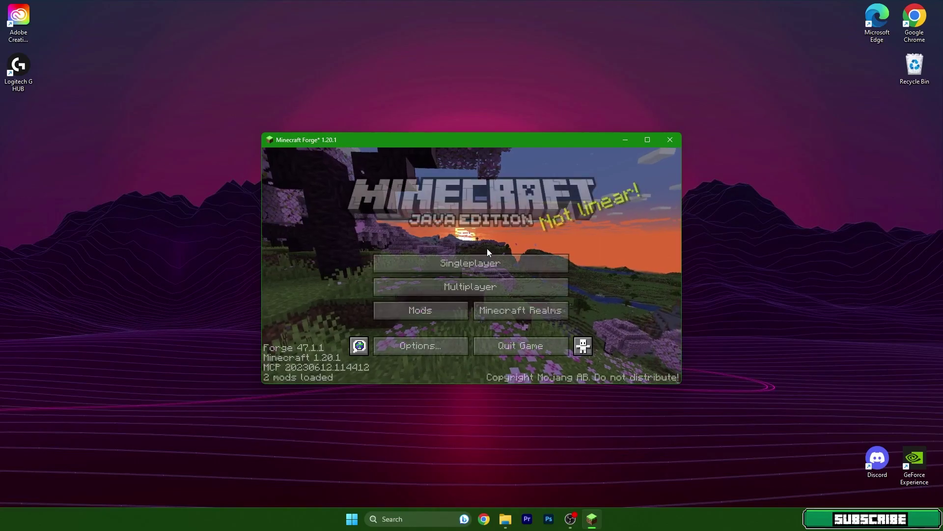
Step: Maximize the Minecraft window and check the list of loaded mods
click(648, 139)
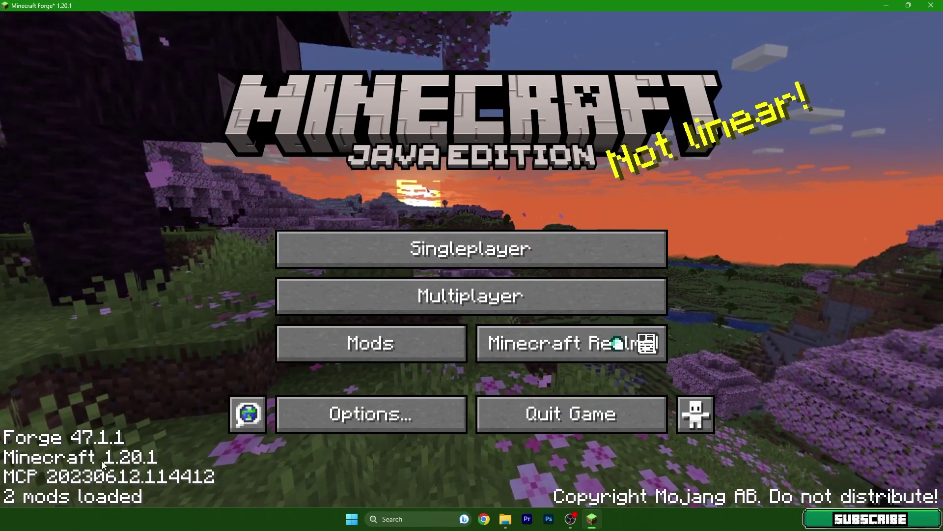
click(371, 343)
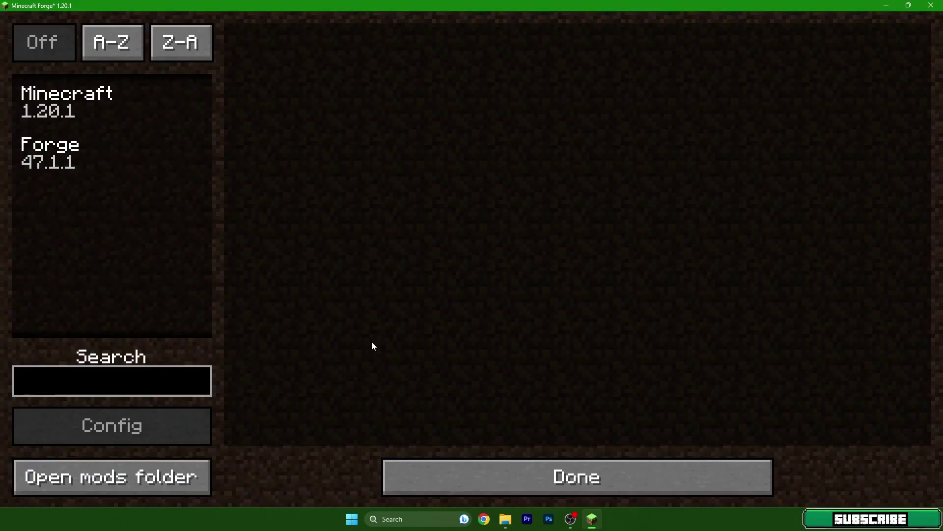
click(449, 465)
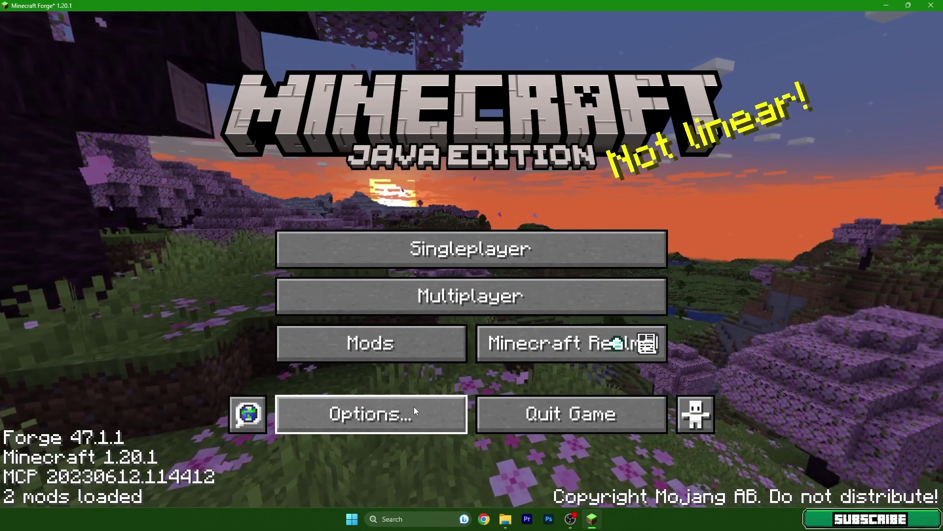
Step: Look through the game options and return to the title screen
click(413, 406)
click(320, 243)
click(489, 484)
click(473, 447)
Step: Load an existing singleplayer world from the world list
click(461, 245)
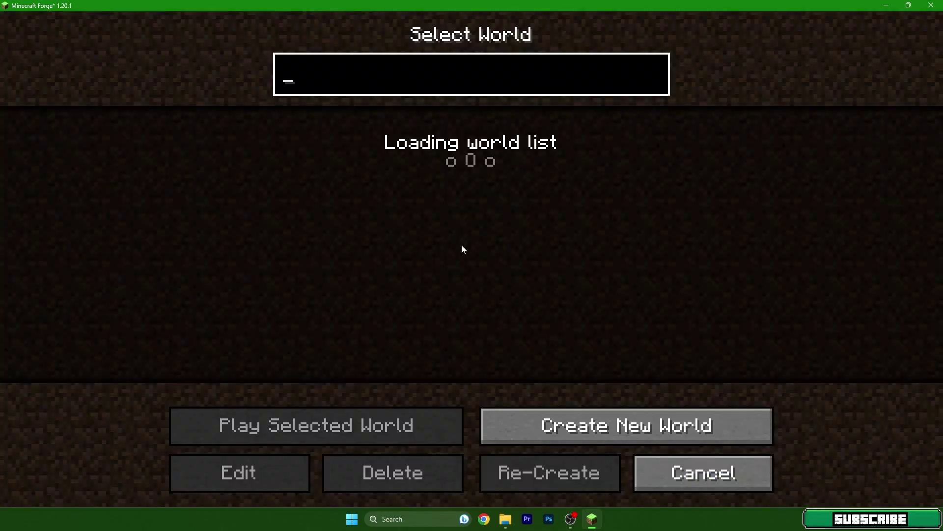
click(388, 194)
click(388, 195)
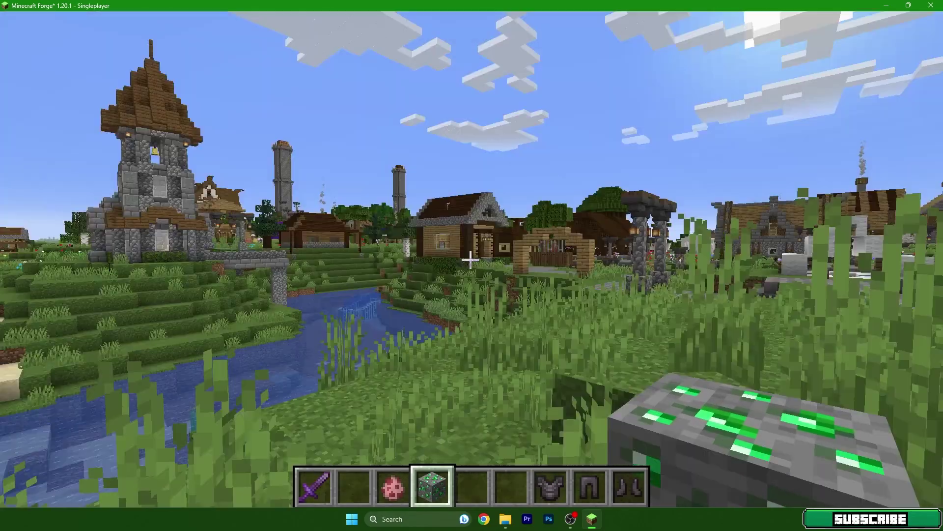
Step: Walk around the world and display the debug overlay to check the Forge and OptiFine versions
key(w)
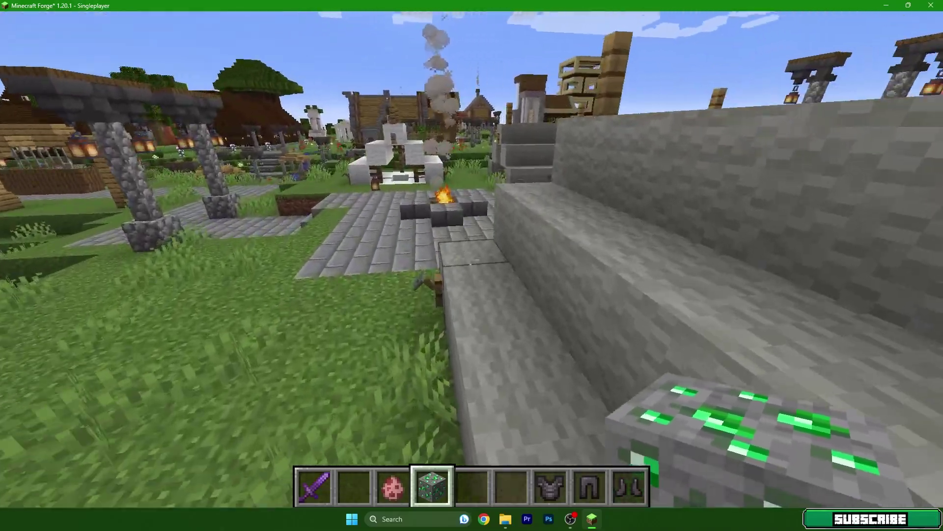
key(w)
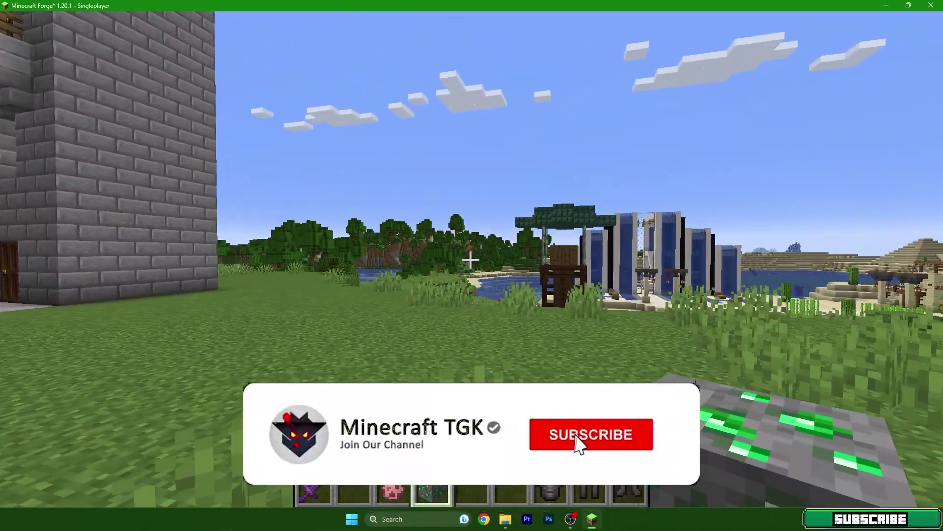
key(F3)
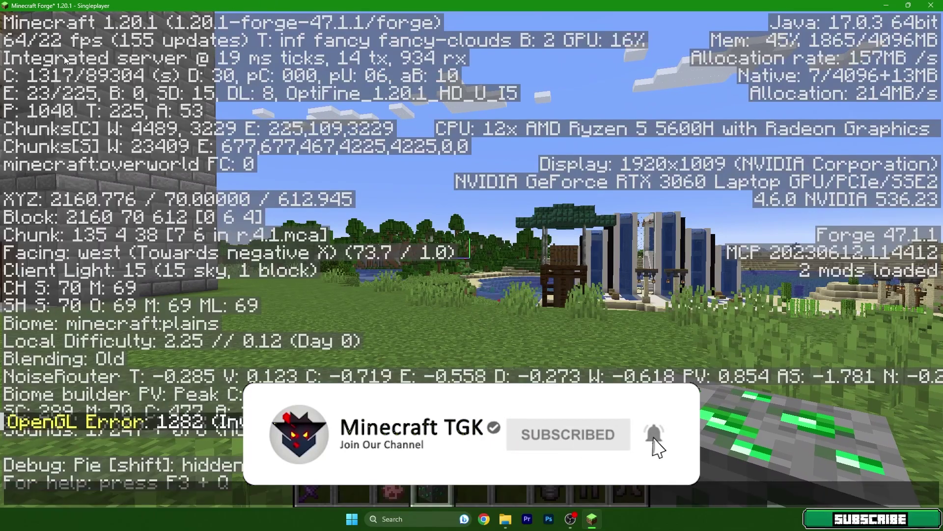
Step: Apply the rethinking-voxels_beta18d.zip shader pack from the shaders list in the video settings
key(Escape)
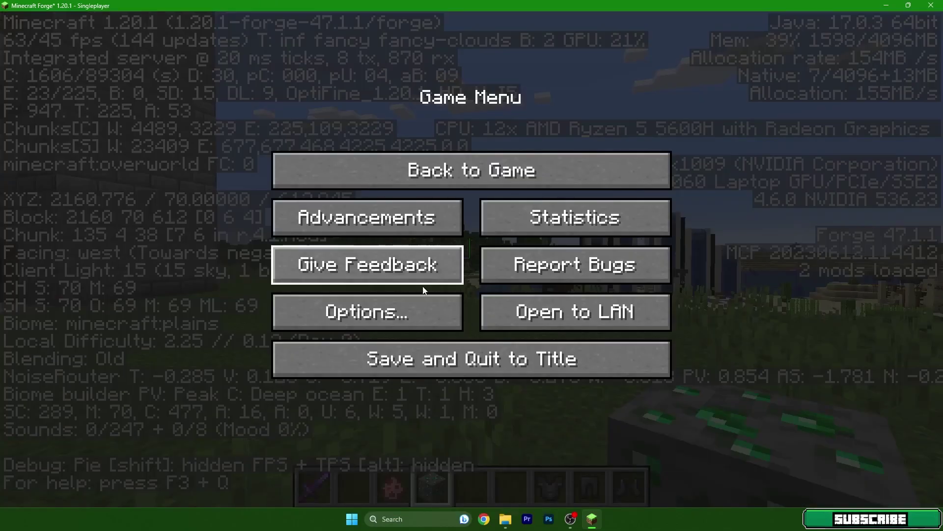
click(369, 310)
click(315, 242)
click(331, 337)
scroll(362, 182, down, 5)
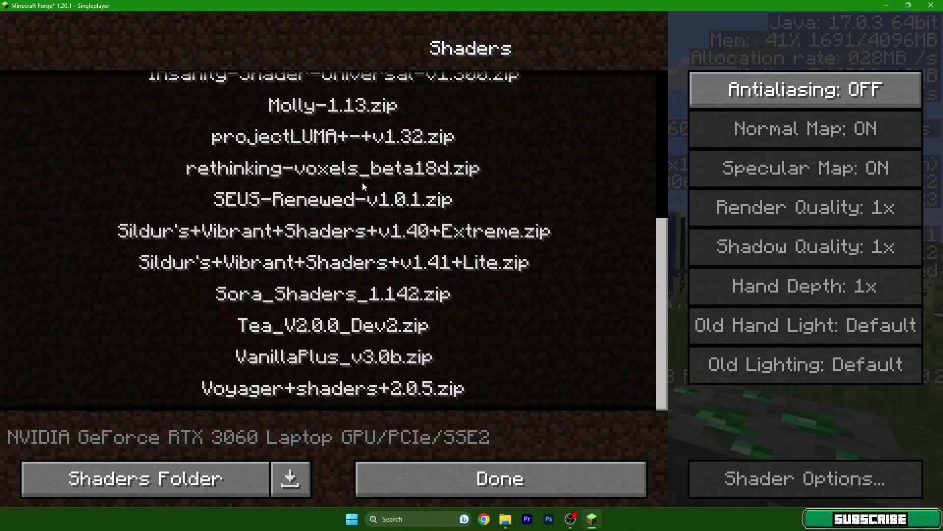
click(303, 211)
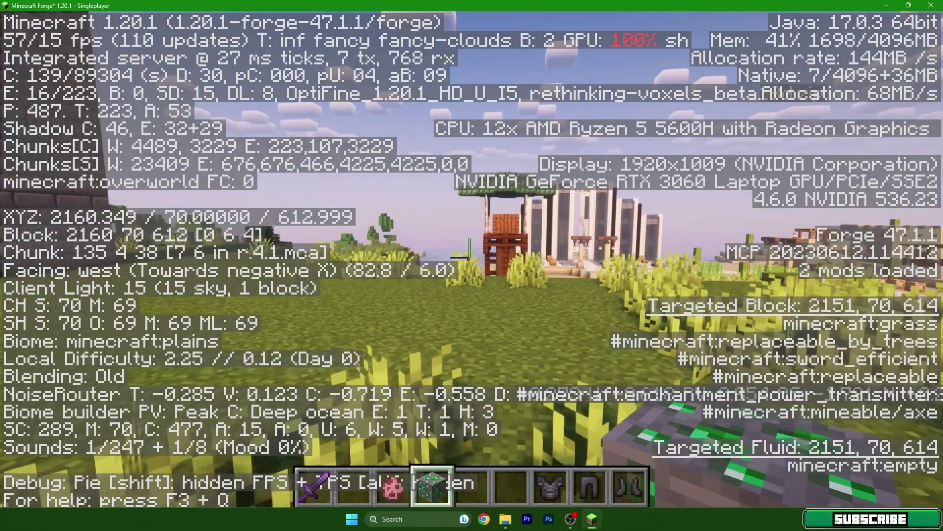
Step: Walk around the world to inspect the shader's look and hide the debug overlay
key(w)
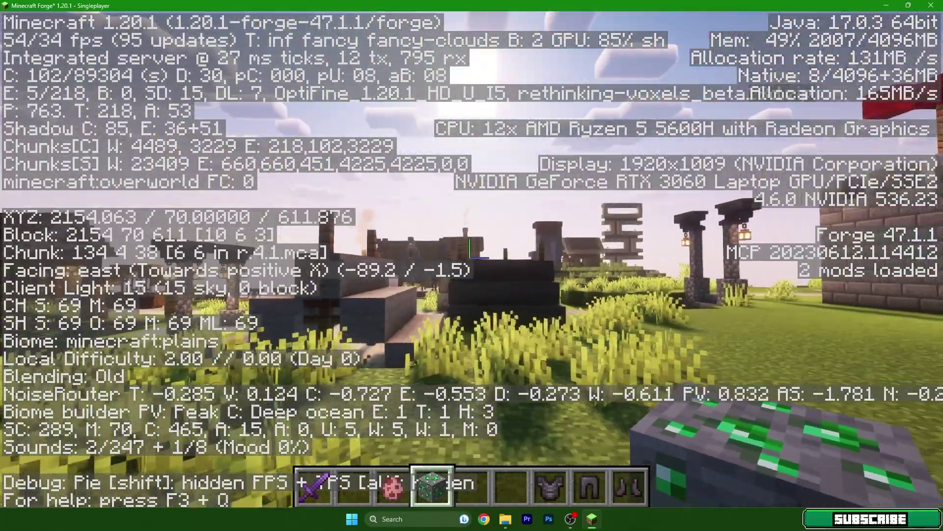
key(w)
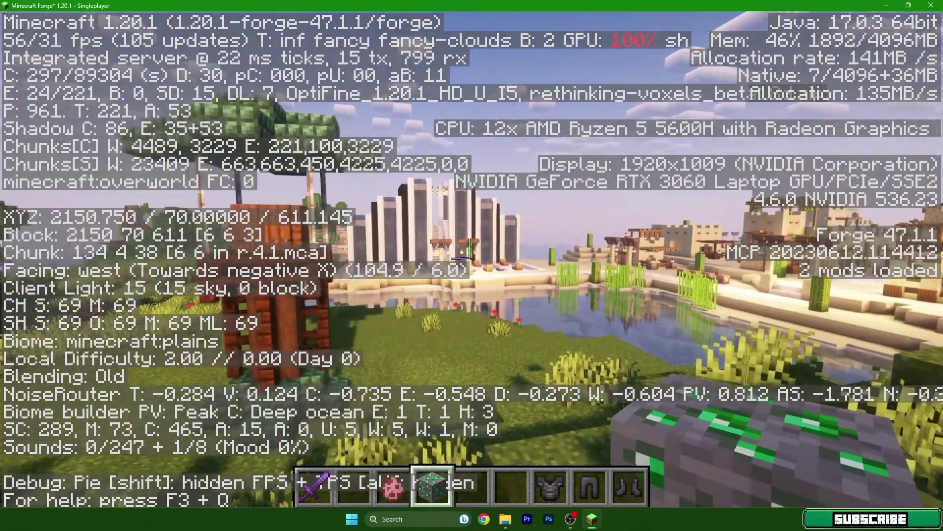
key(F3)
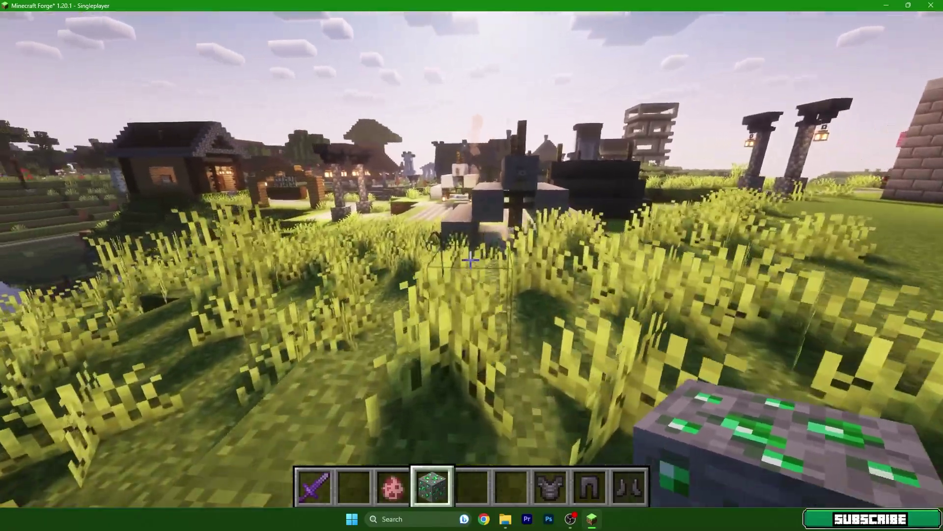
key(w)
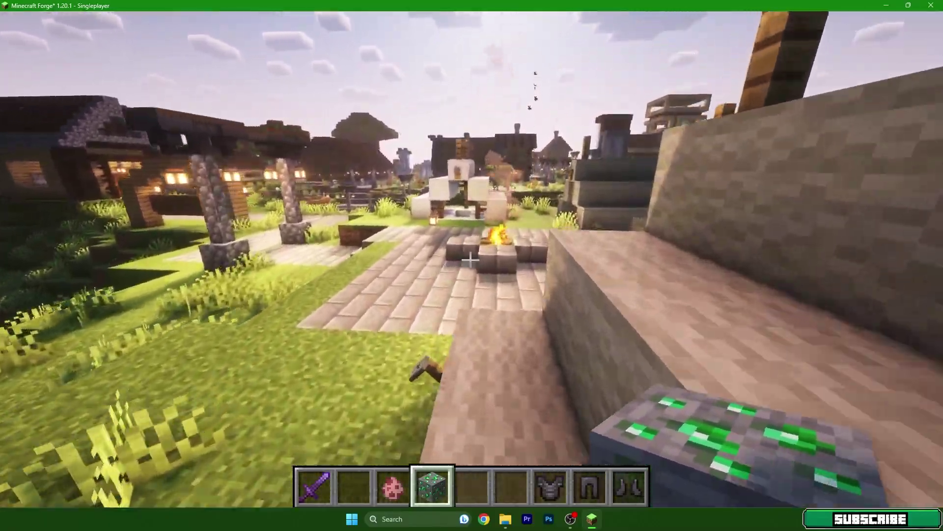